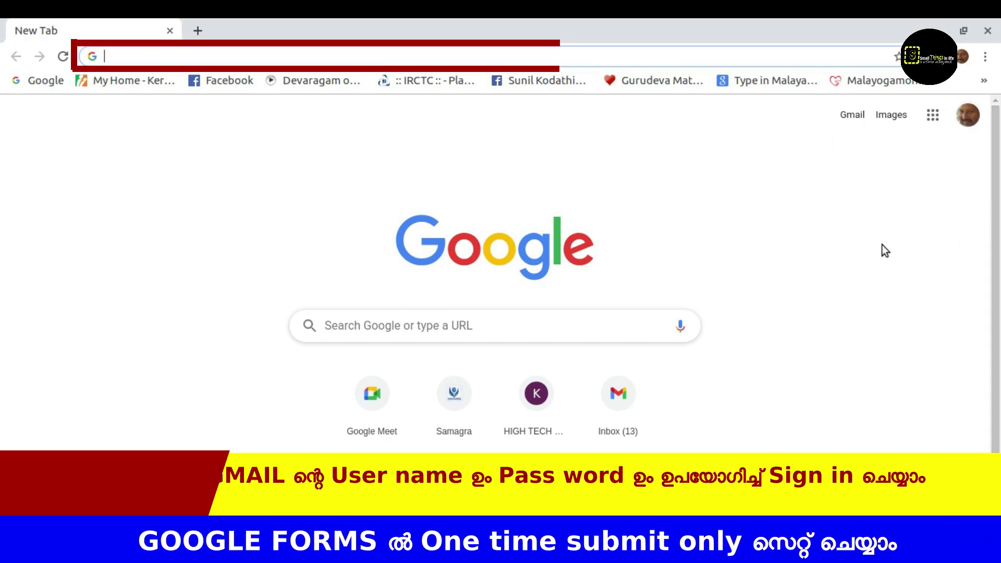
Step: Search Google for google forms and open the personal Google Forms home page from the results
{"action": "left_click", "coordinate": [354, 323]}
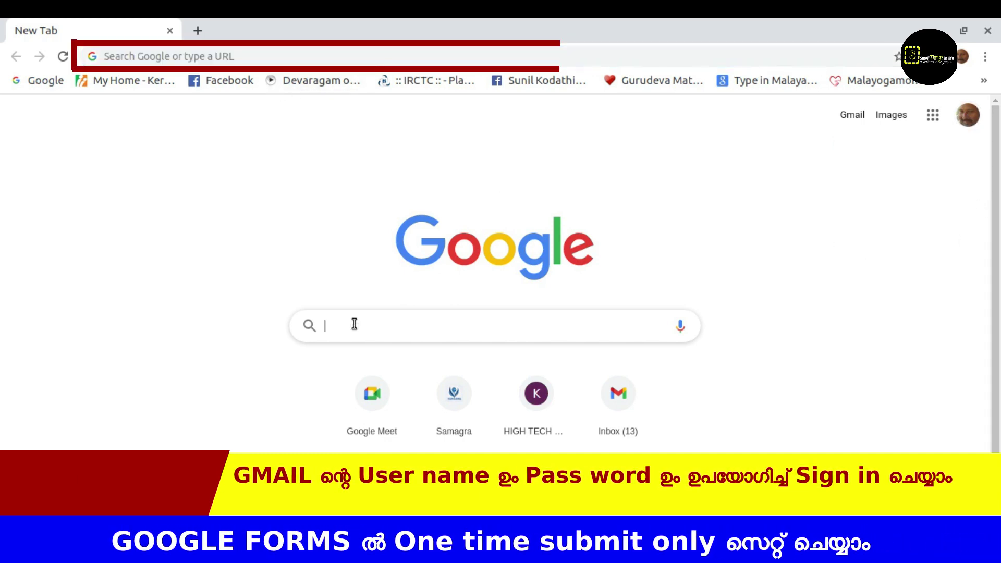
{"action": "type", "text": "go"}
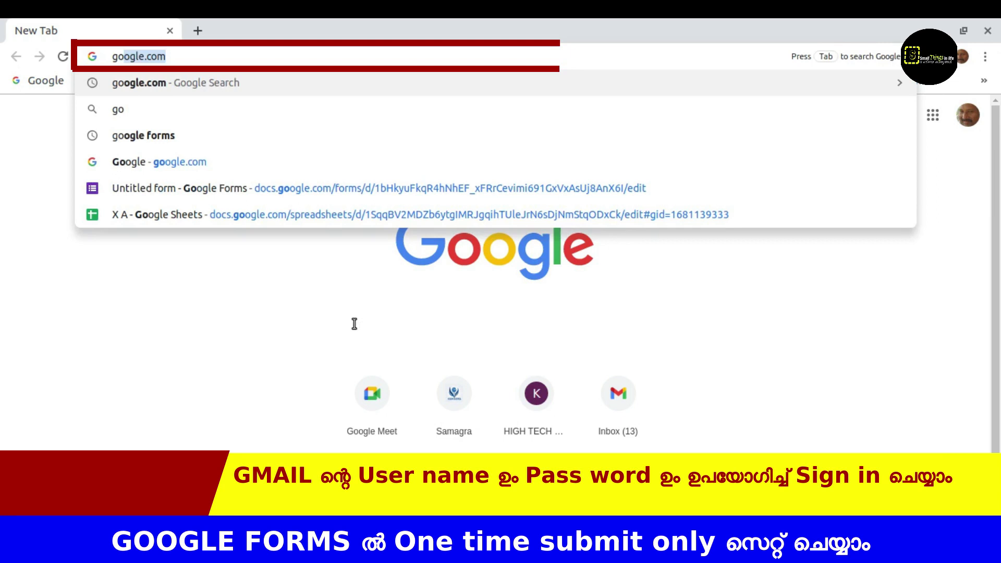
{"action": "type", "text": "gg"}
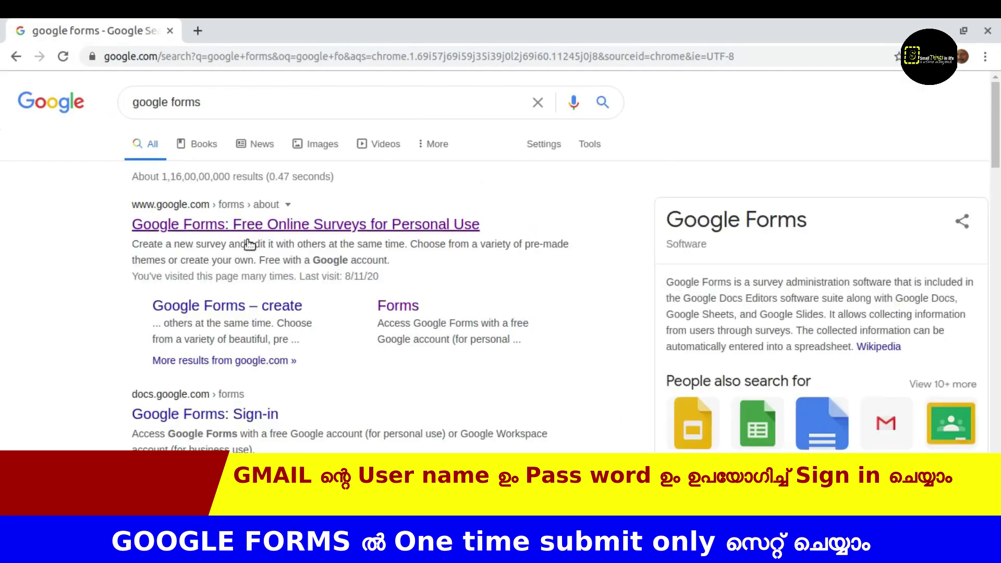
{"action": "left_click", "coordinate": [355, 230]}
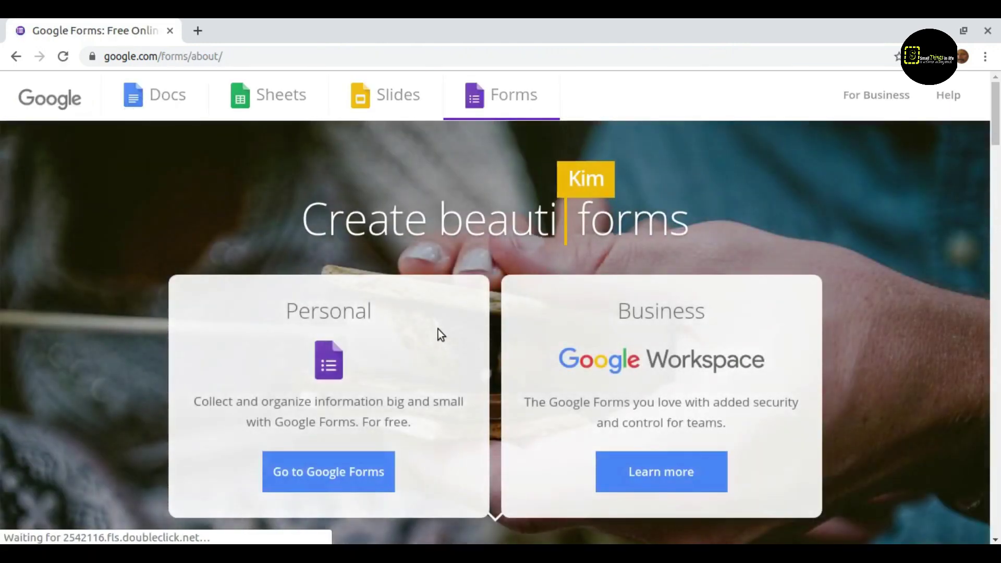
{"action": "left_click", "coordinate": [332, 467]}
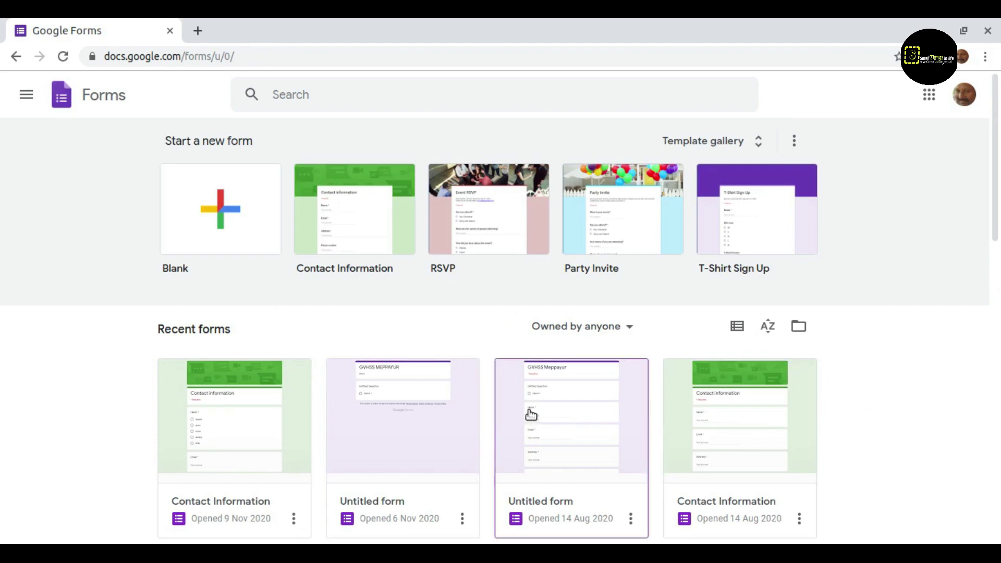
Step: Start a new blank form from the Google Forms home page
{"action": "scroll", "coordinate": [903, 401], "scroll_direction": "down", "scroll_amount": 2}
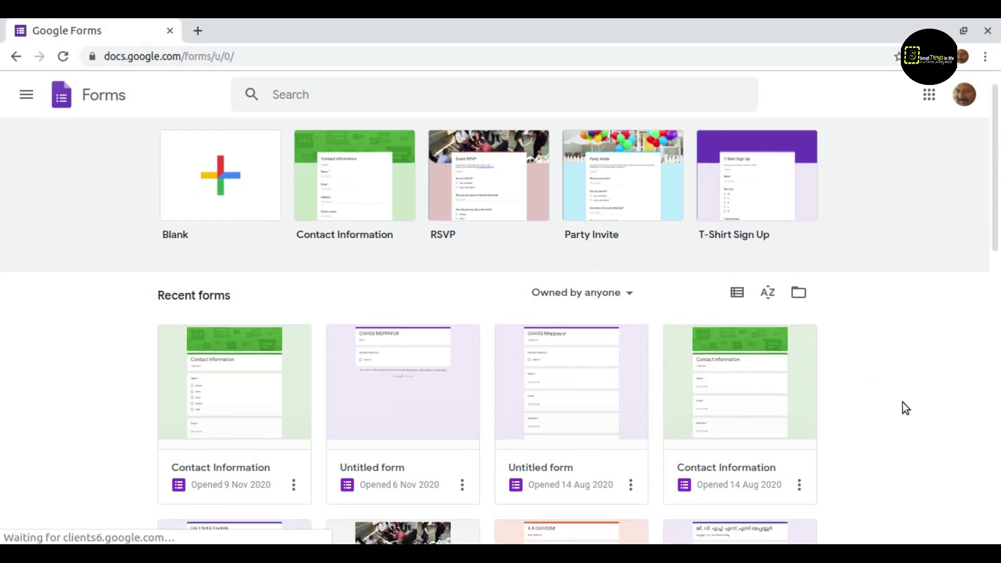
{"action": "scroll", "coordinate": [903, 401], "scroll_direction": "up", "scroll_amount": 1}
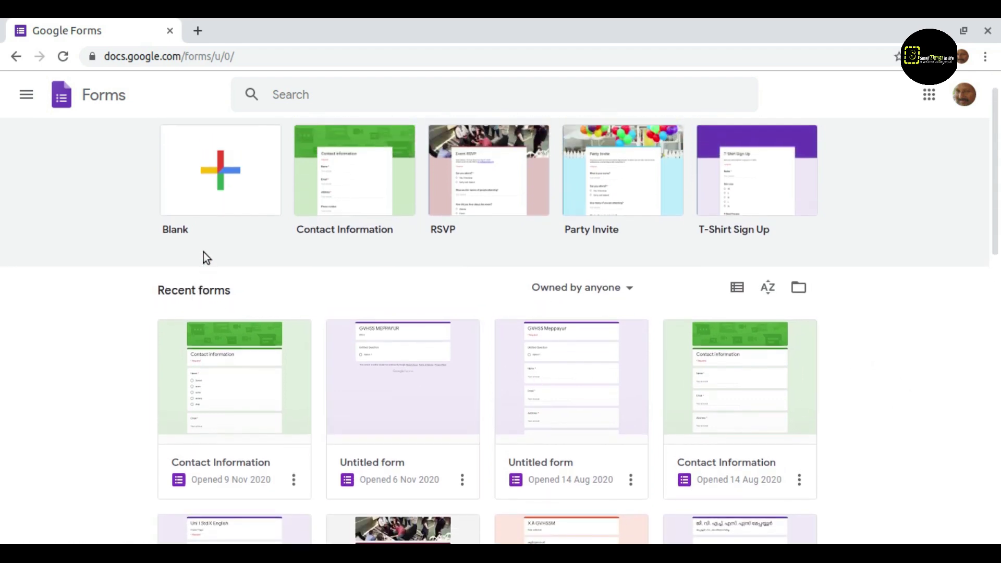
{"action": "left_click", "coordinate": [220, 169]}
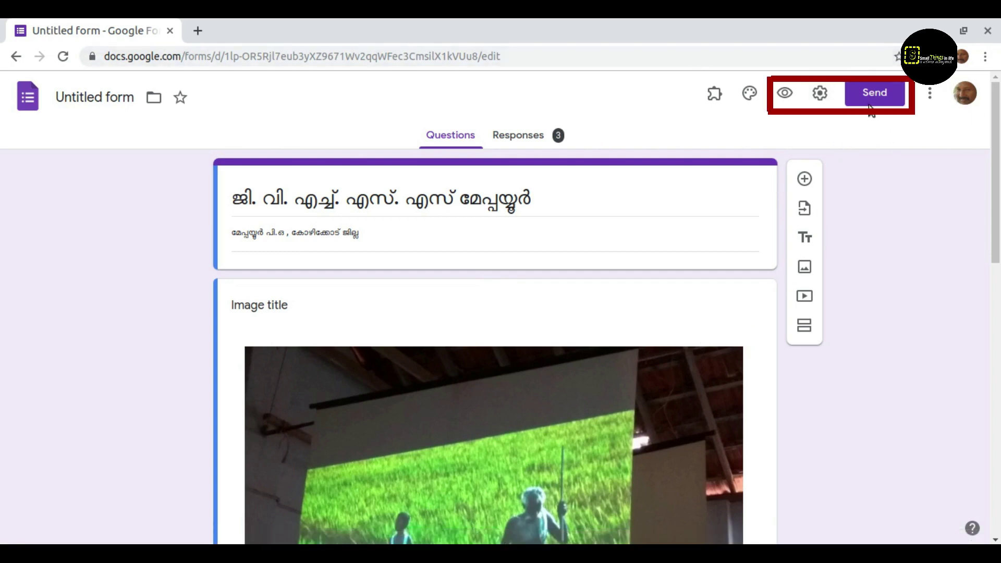
Step: Turn off "Show link to submit another response" in the form's presentation settings and save
{"action": "left_click", "coordinate": [820, 94]}
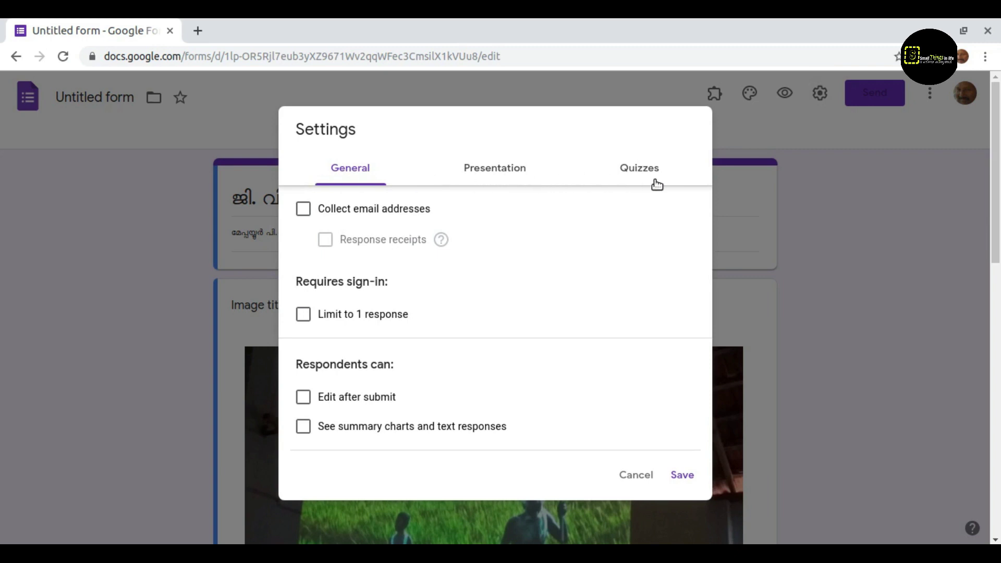
{"action": "left_click", "coordinate": [496, 173]}
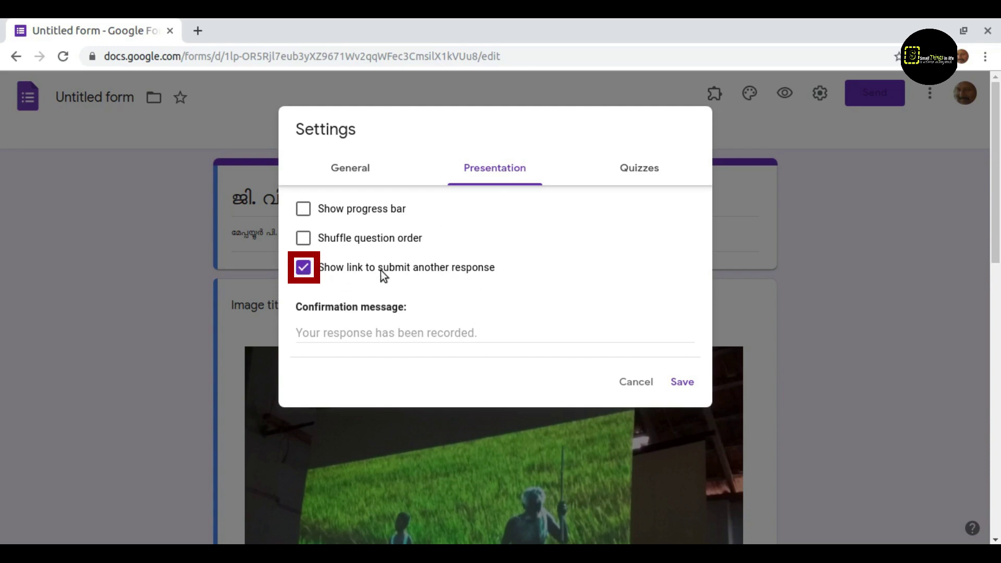
{"action": "left_click", "coordinate": [304, 268]}
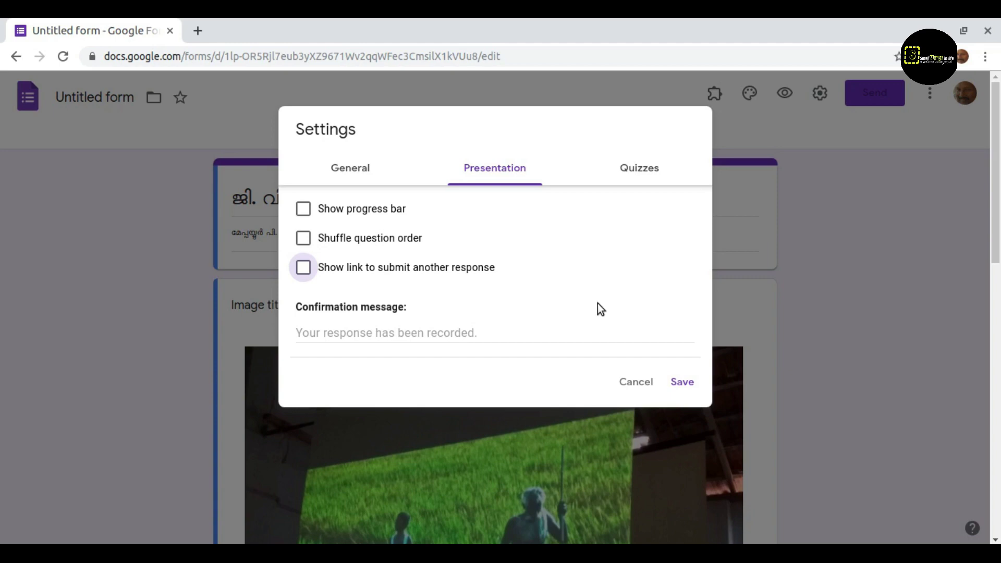
{"action": "left_click", "coordinate": [683, 383]}
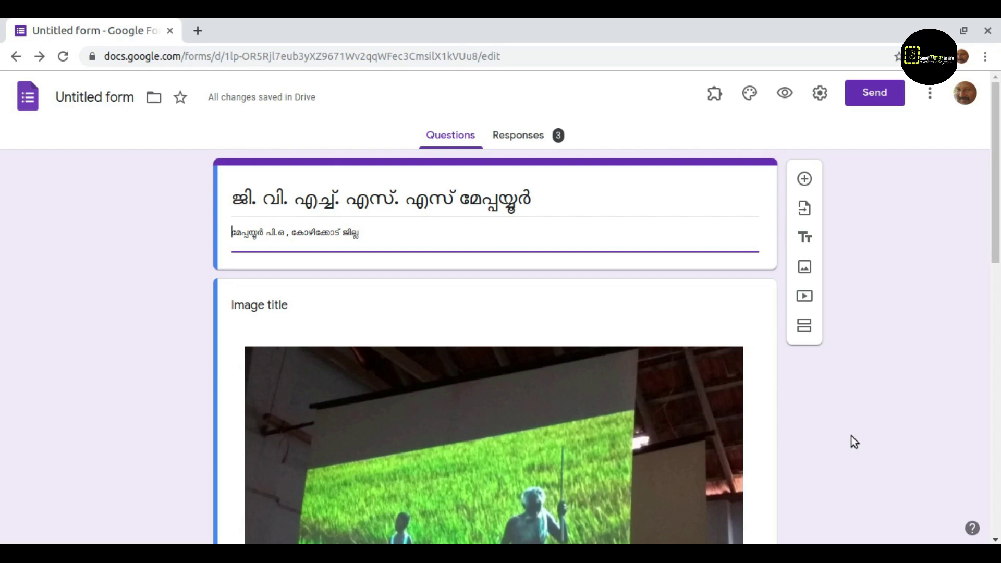
Step: Enable "Limit to 1 response" in the form's general settings and save
{"action": "left_click", "coordinate": [822, 92]}
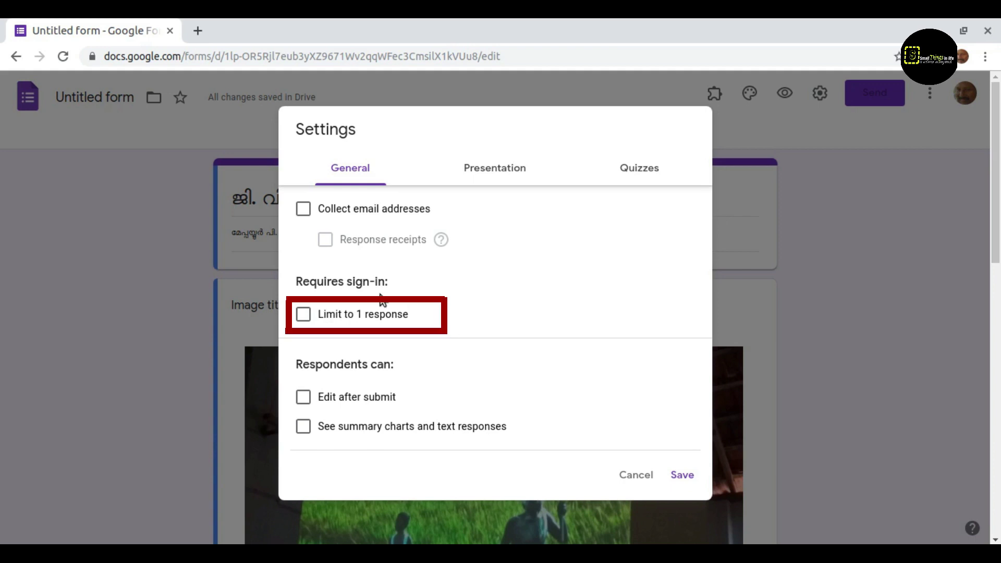
{"action": "left_click", "coordinate": [303, 315]}
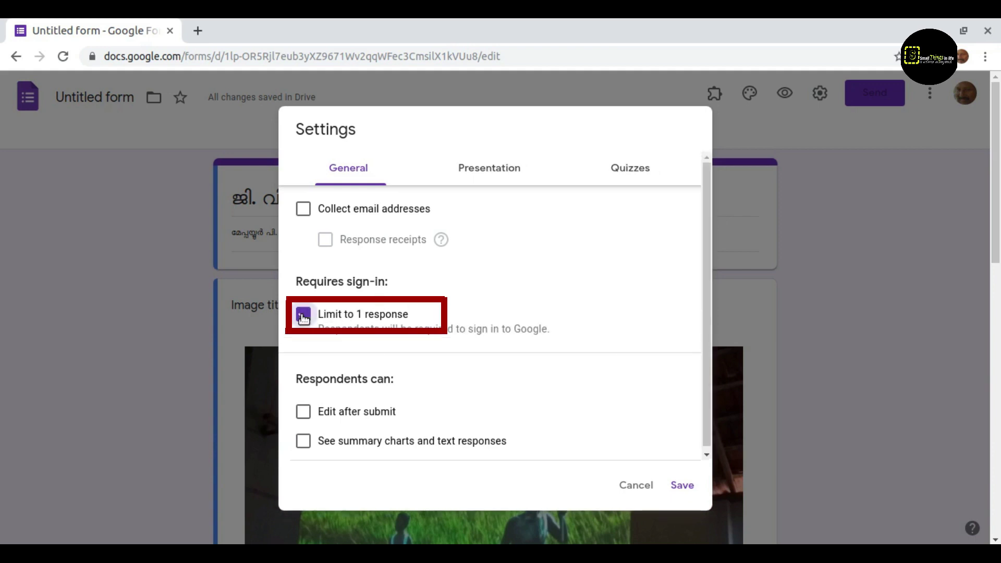
{"action": "left_click", "coordinate": [681, 485]}
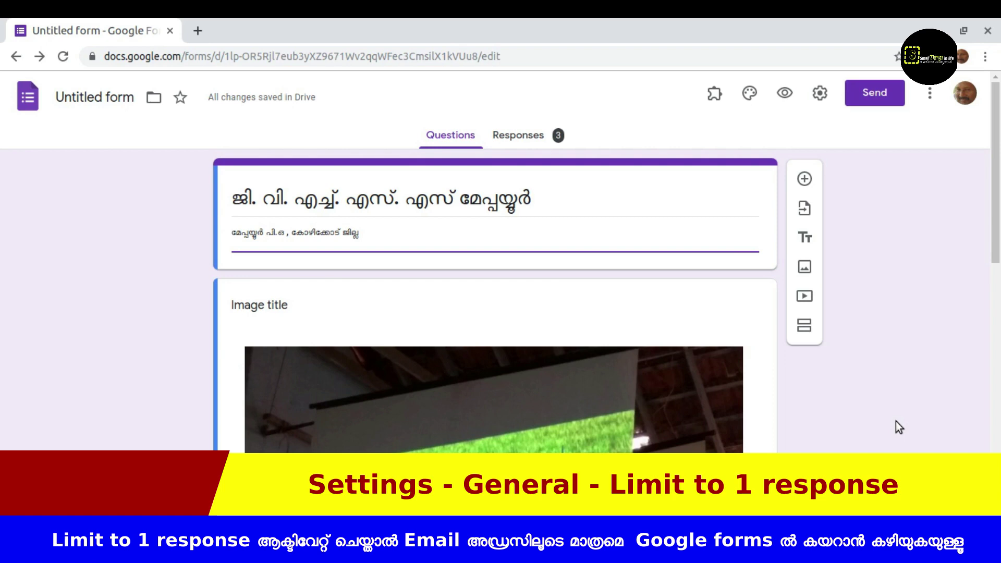
Step: Open Google Sheets in a new browser tab and create a blank spreadsheet
{"action": "scroll", "coordinate": [951, 328], "scroll_direction": "down", "scroll_amount": 7}
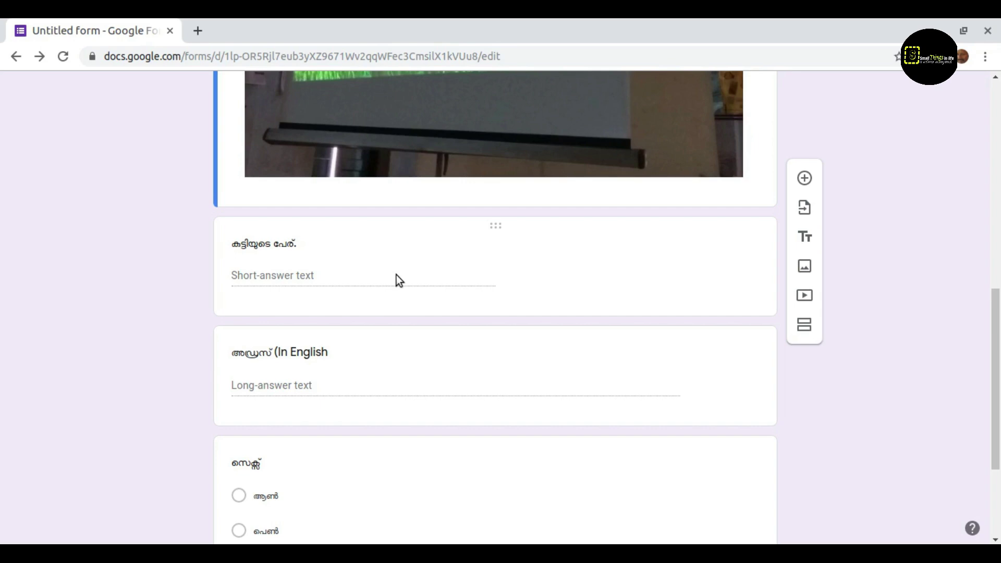
{"action": "left_click", "coordinate": [198, 34]}
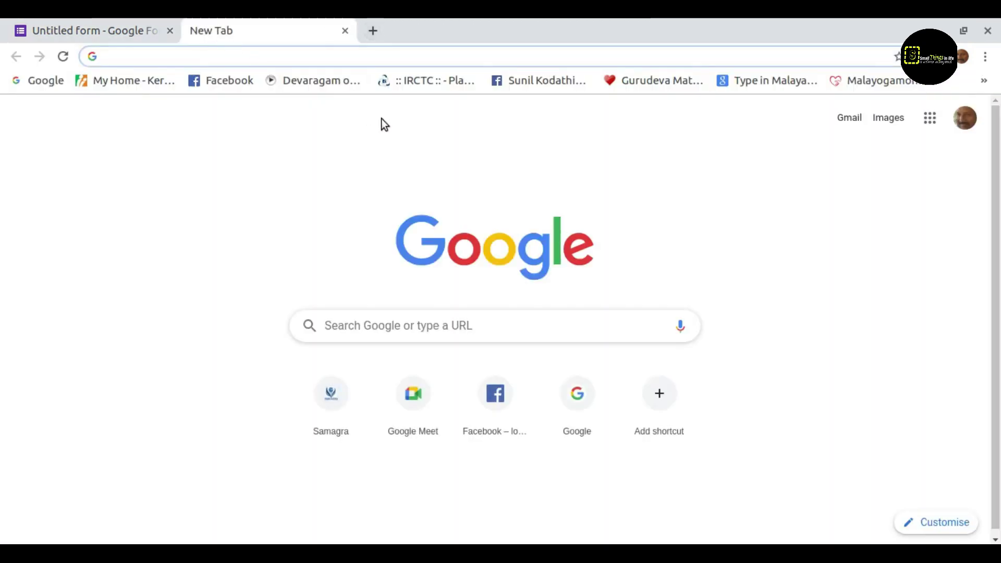
{"action": "left_click", "coordinate": [929, 123]}
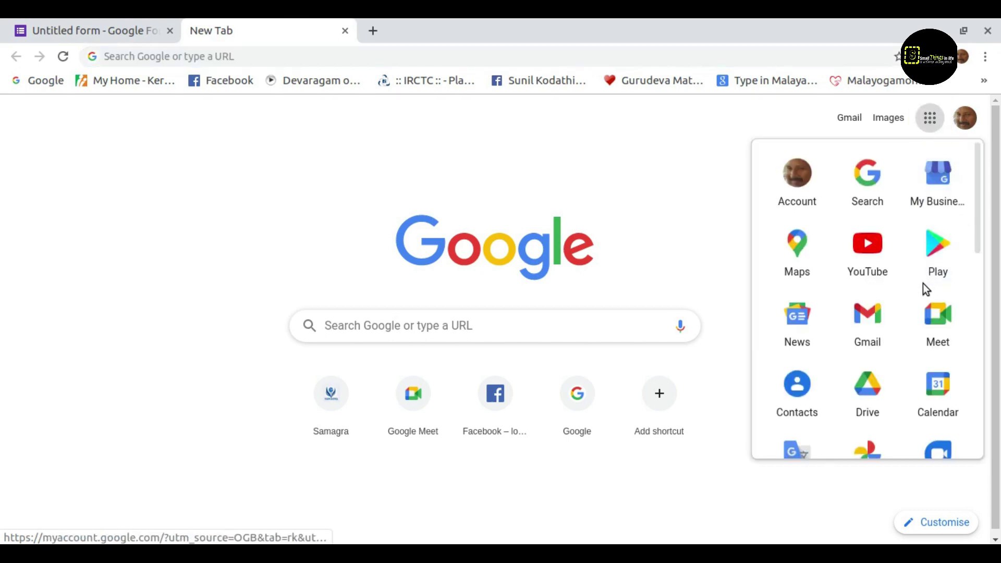
{"action": "scroll", "coordinate": [919, 287], "scroll_direction": "down", "scroll_amount": 6}
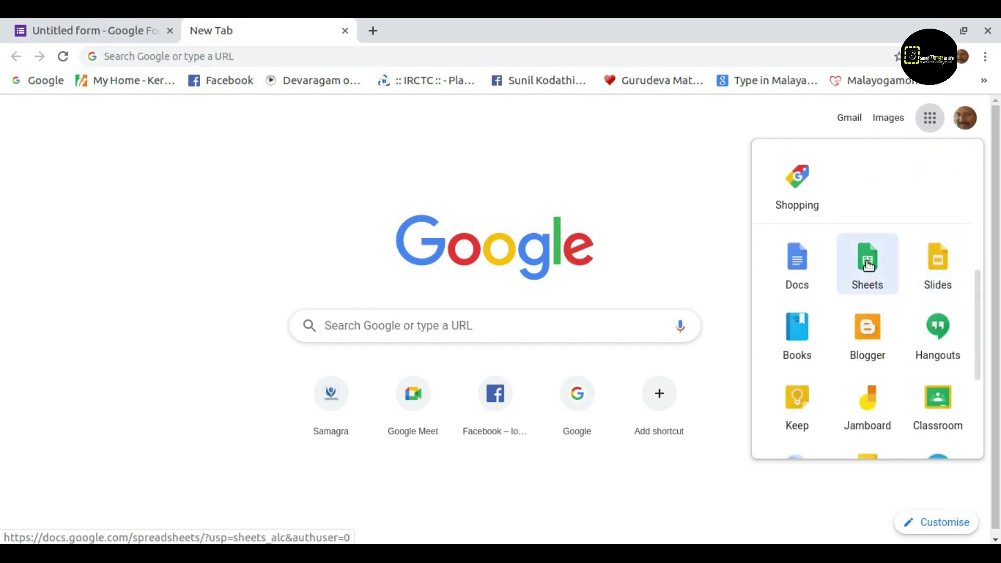
{"action": "left_click", "coordinate": [868, 265]}
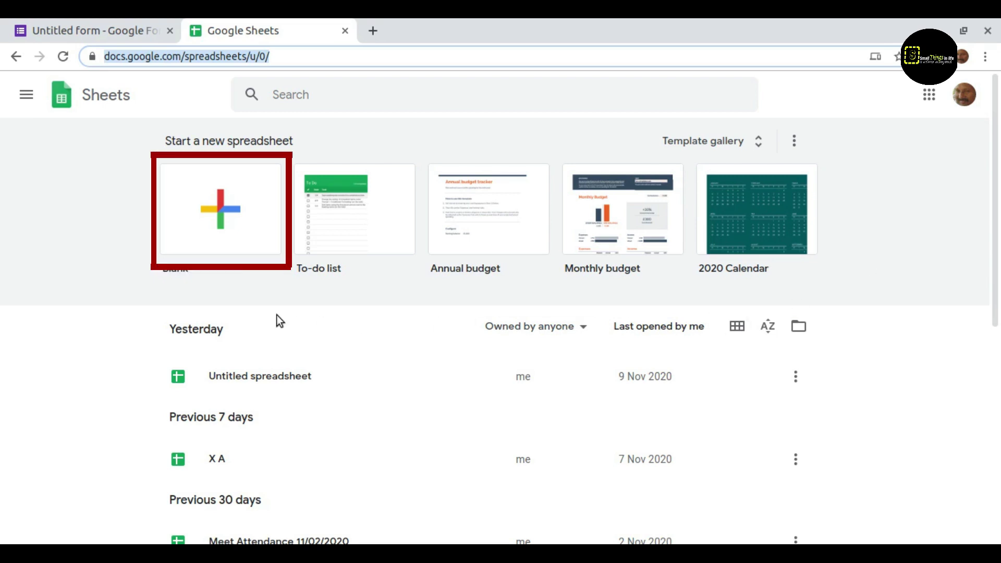
{"action": "left_click", "coordinate": [214, 211]}
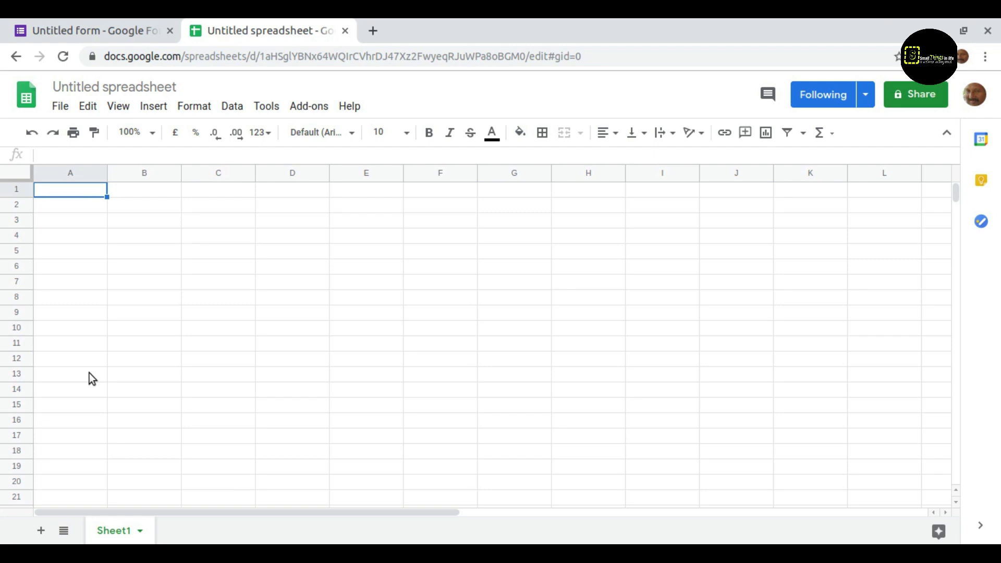
Step: Enter the five students' names in cells A1 to A5, one name per row
{"action": "type", "text": "Syam  K Suresh V Sanu P Sangeetha N"}
{"action": "left_click", "coordinate": [84, 256]}
{"action": "type", "text": "S"}
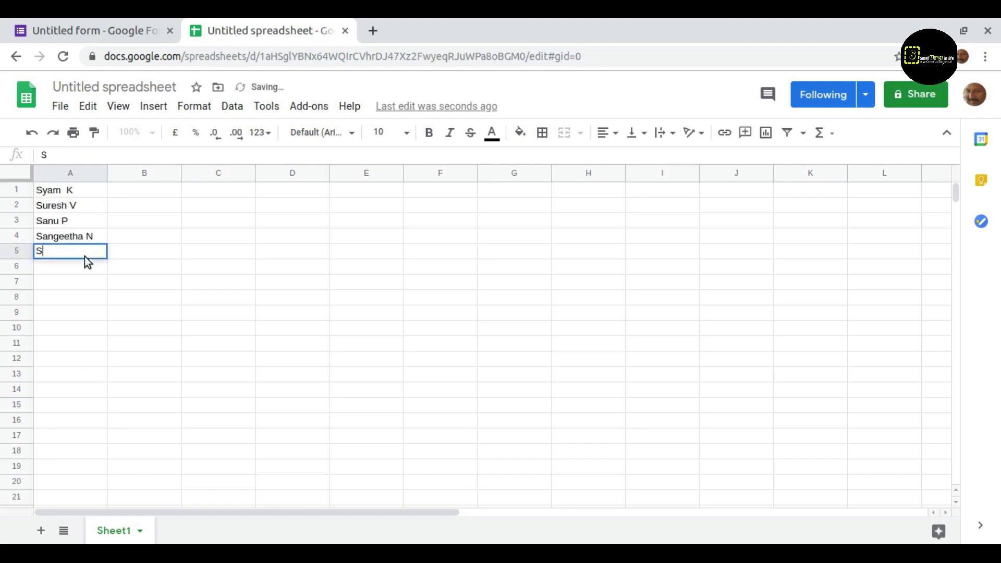
{"action": "type", "text": "amudra V"}
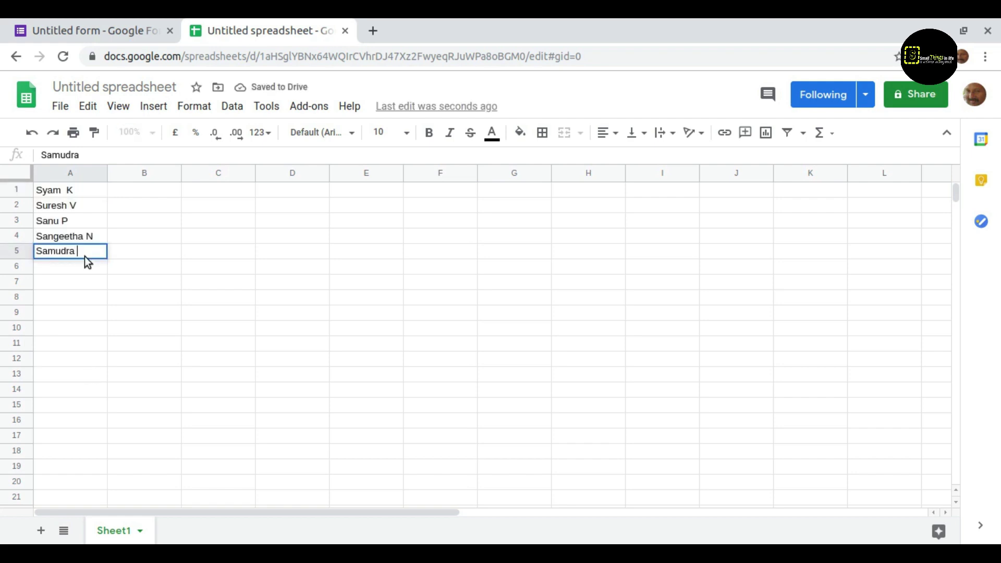
{"action": "left_click", "coordinate": [148, 288]}
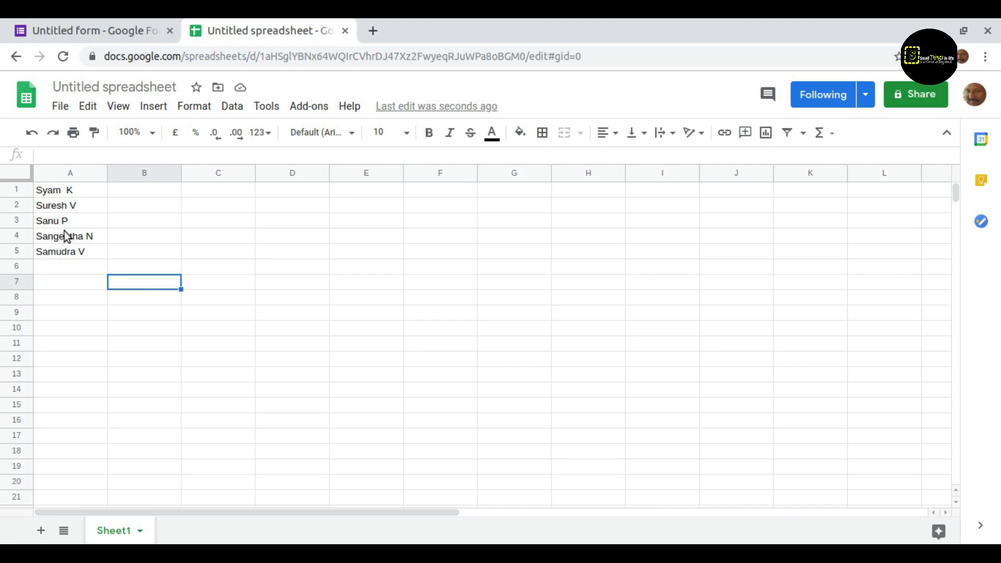
Step: Copy the student names in cells A1 to A5
{"action": "left_click", "coordinate": [37, 189]}
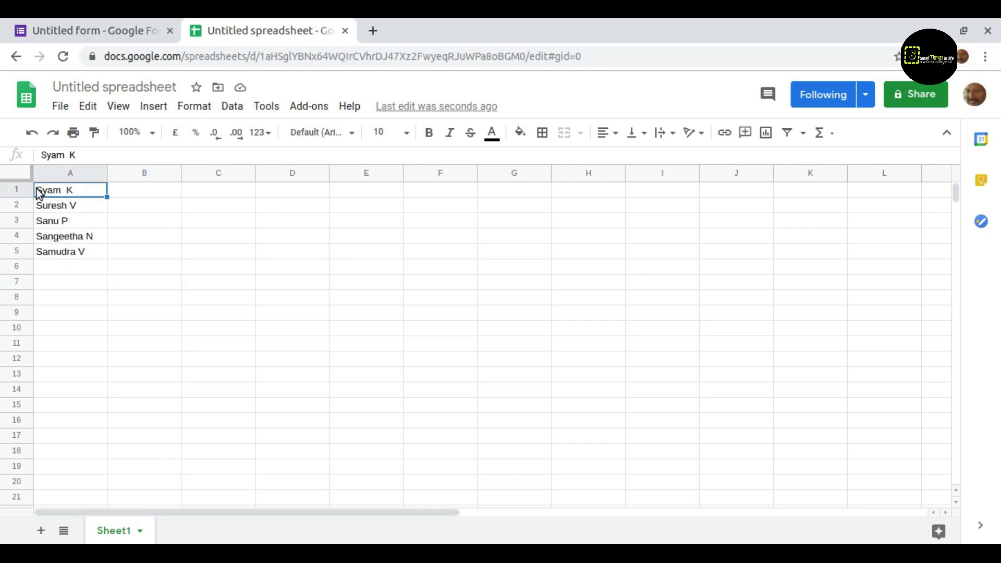
{"action": "left_click_drag", "start_coordinate": [38, 191], "coordinate": [51, 248]}
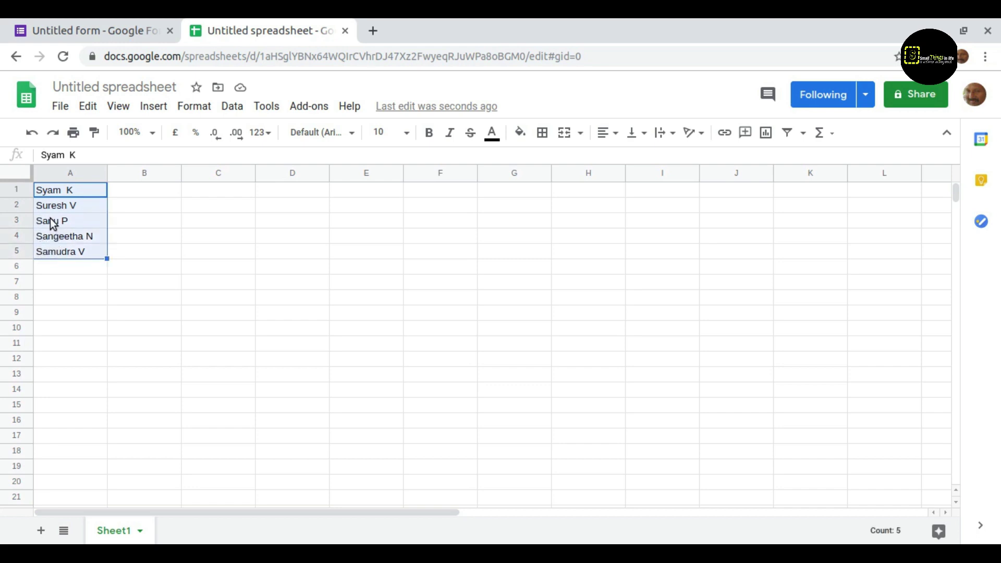
{"action": "right_click", "coordinate": [52, 223]}
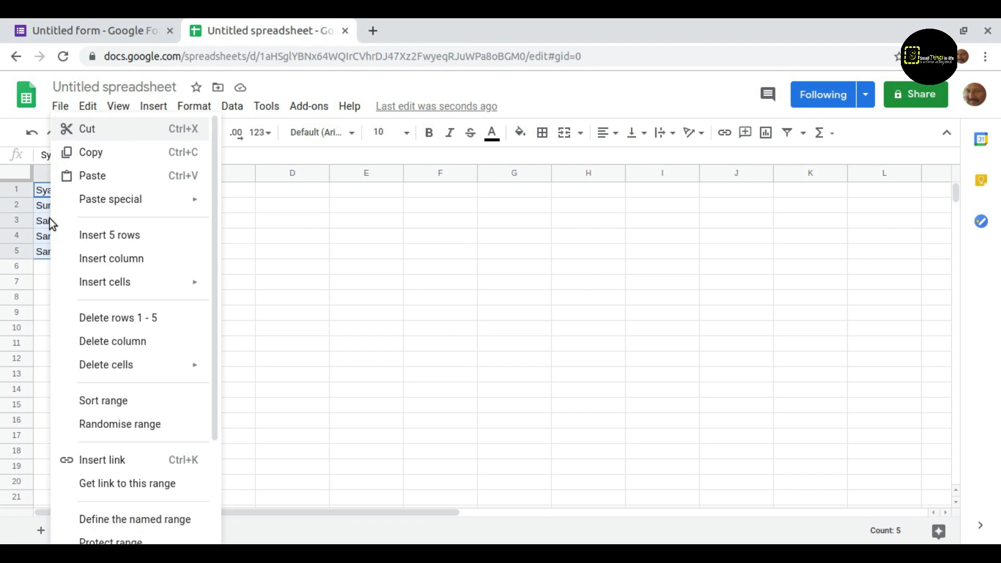
{"action": "left_click", "coordinate": [97, 157]}
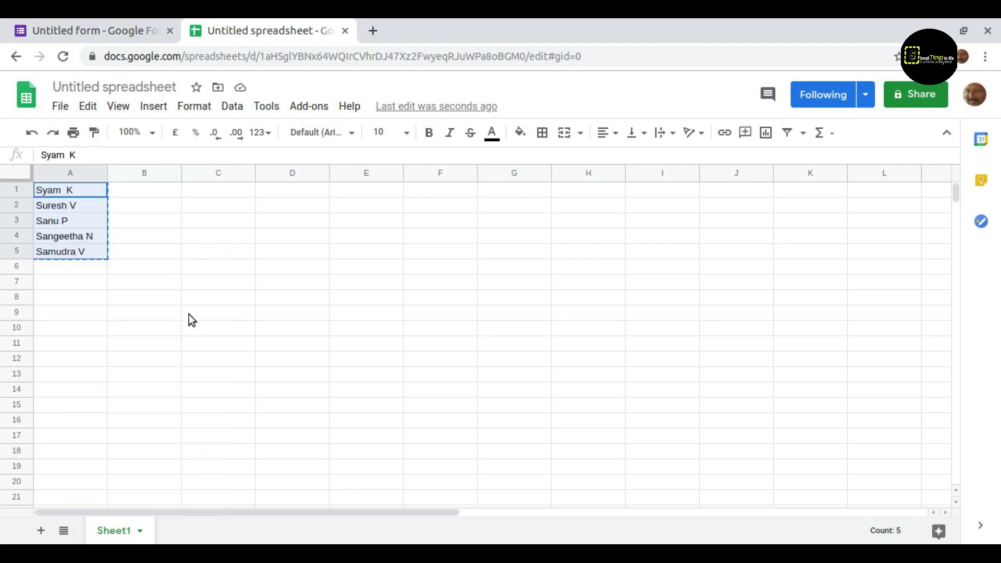
Step: Return to the form and change the child's name question from short answer to multiple choice
{"action": "left_click", "coordinate": [96, 35]}
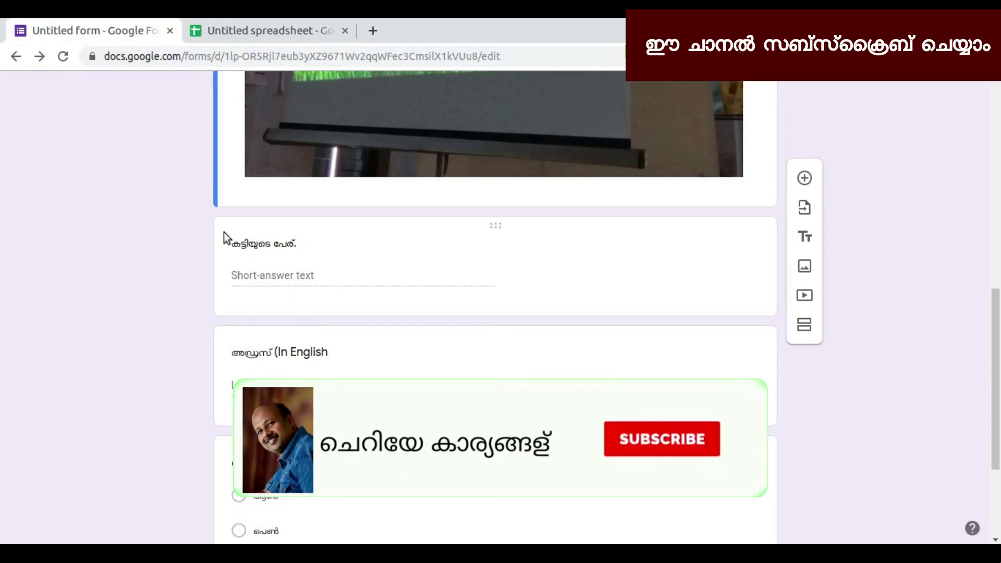
{"action": "left_click", "coordinate": [497, 228]}
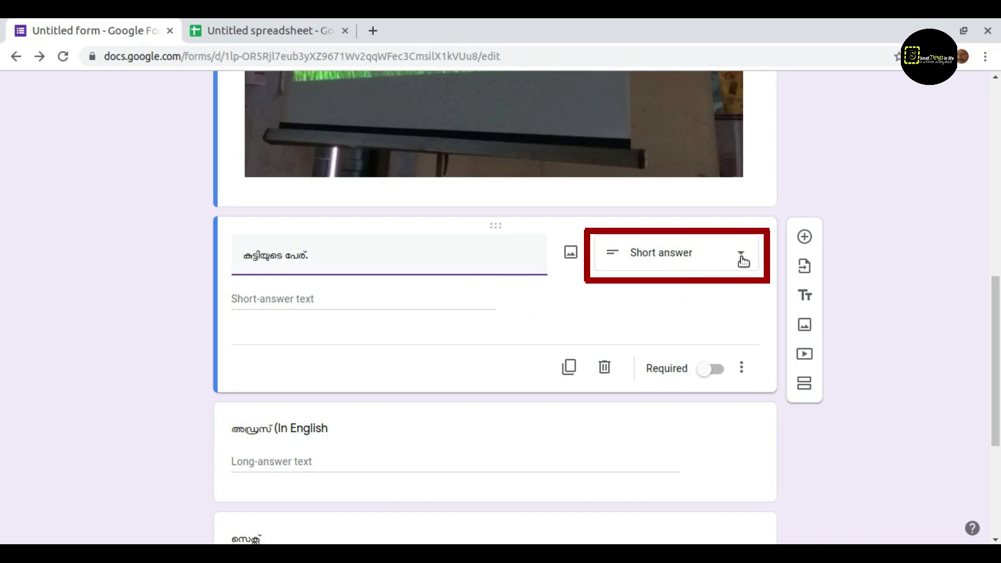
{"action": "left_click", "coordinate": [742, 256]}
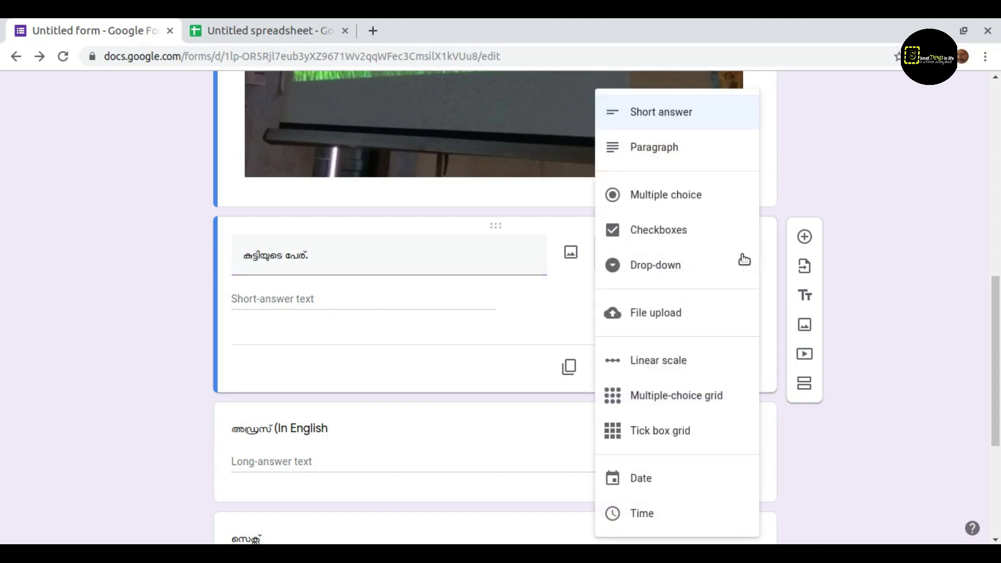
{"action": "left_click", "coordinate": [724, 198]}
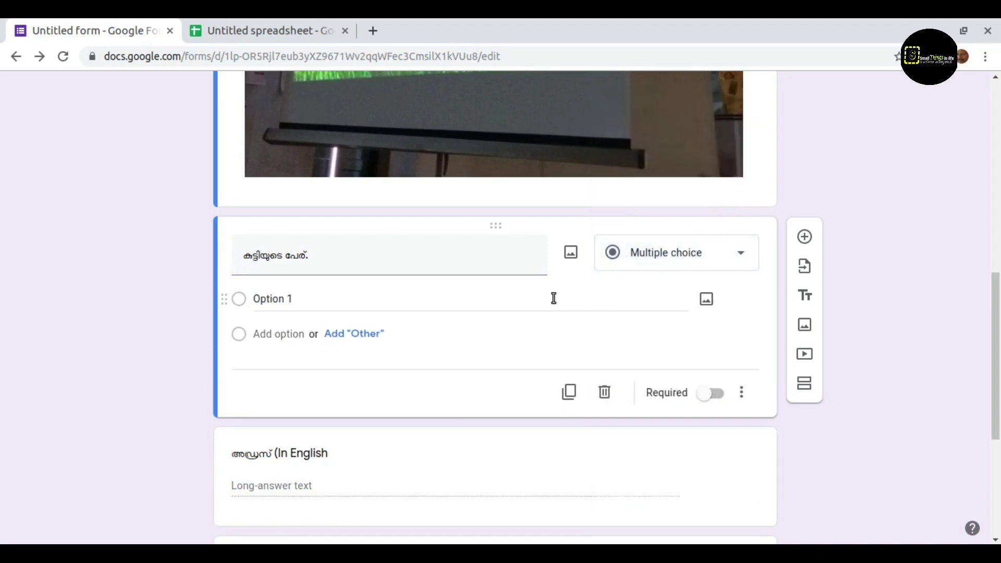
Step: Replace the Option 1 text of the child's name question with the copied list of student names
{"action": "left_click", "coordinate": [291, 298]}
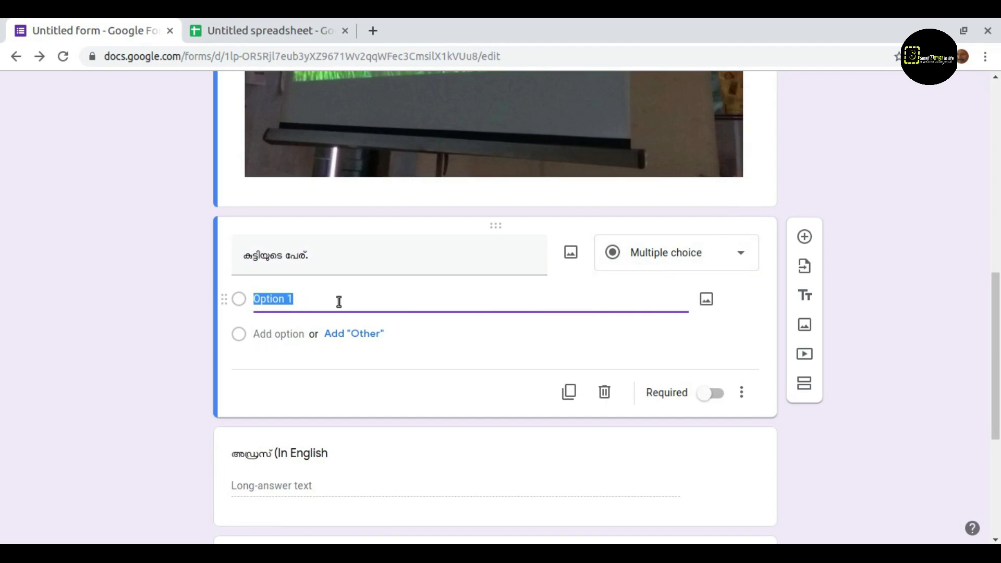
{"action": "right_click", "coordinate": [274, 299]}
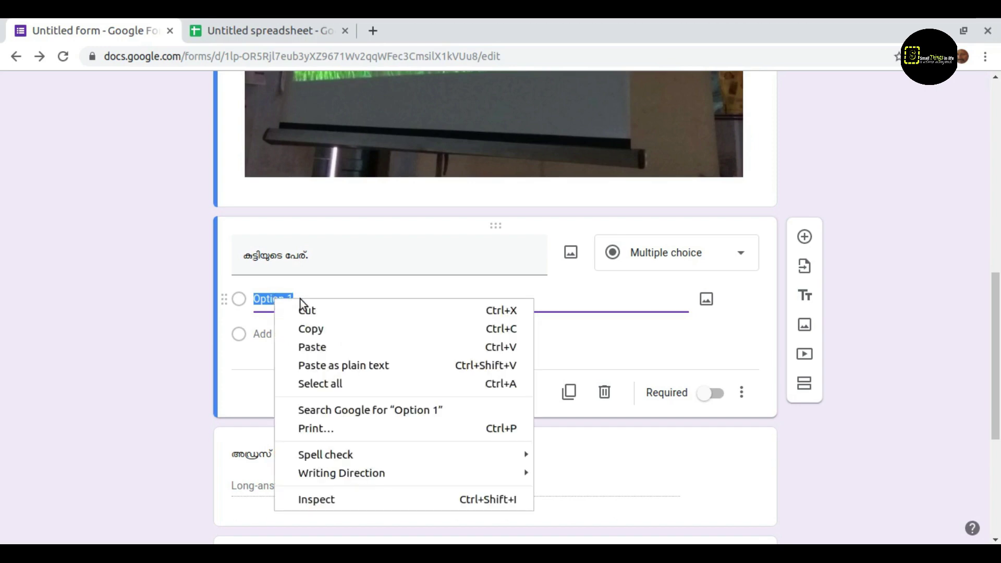
{"action": "left_click", "coordinate": [334, 347]}
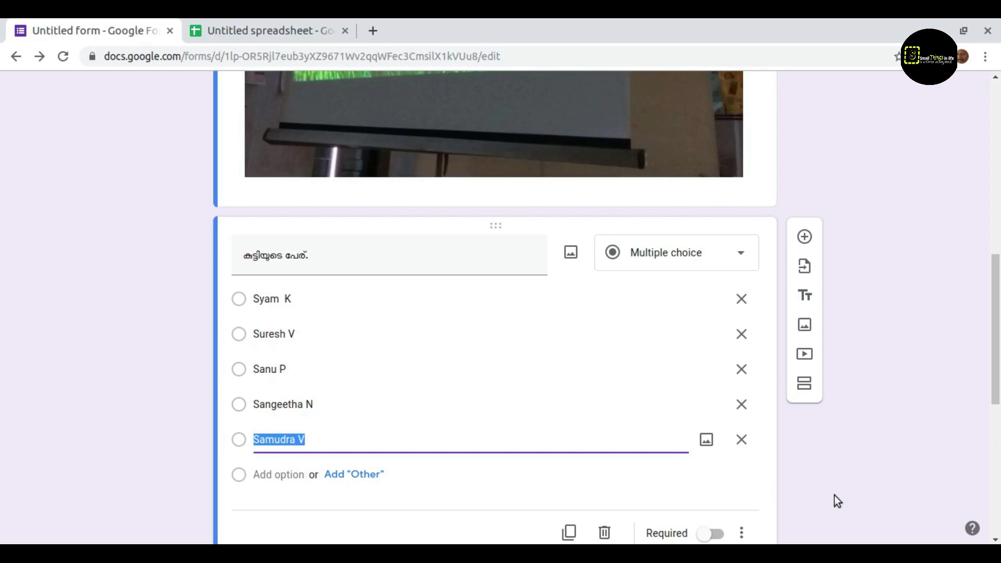
{"action": "scroll", "coordinate": [835, 495], "scroll_direction": "up", "scroll_amount": 7}
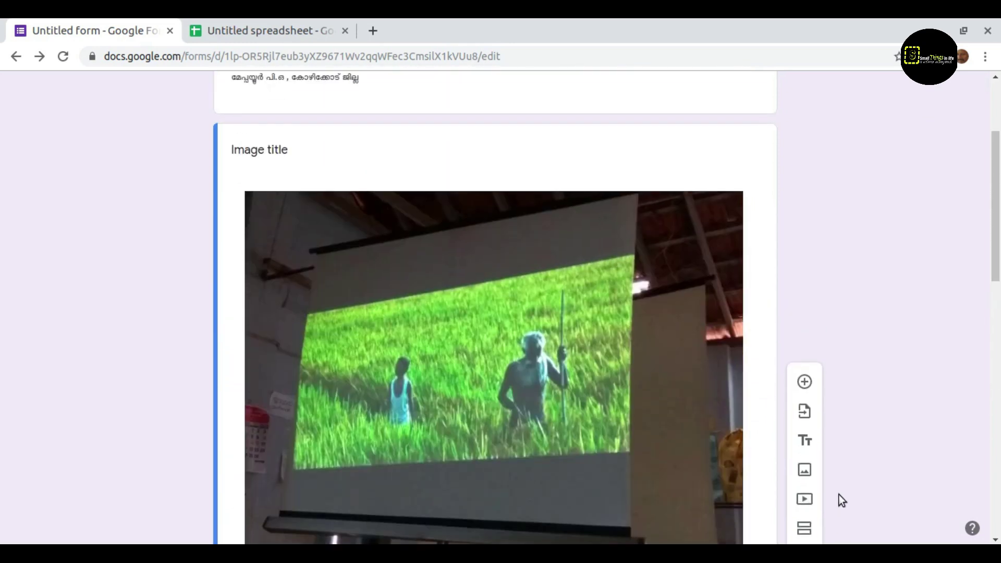
{"action": "scroll", "coordinate": [839, 495], "scroll_direction": "up", "scroll_amount": 3}
{"action": "scroll", "coordinate": [839, 495], "scroll_direction": "down", "scroll_amount": 10}
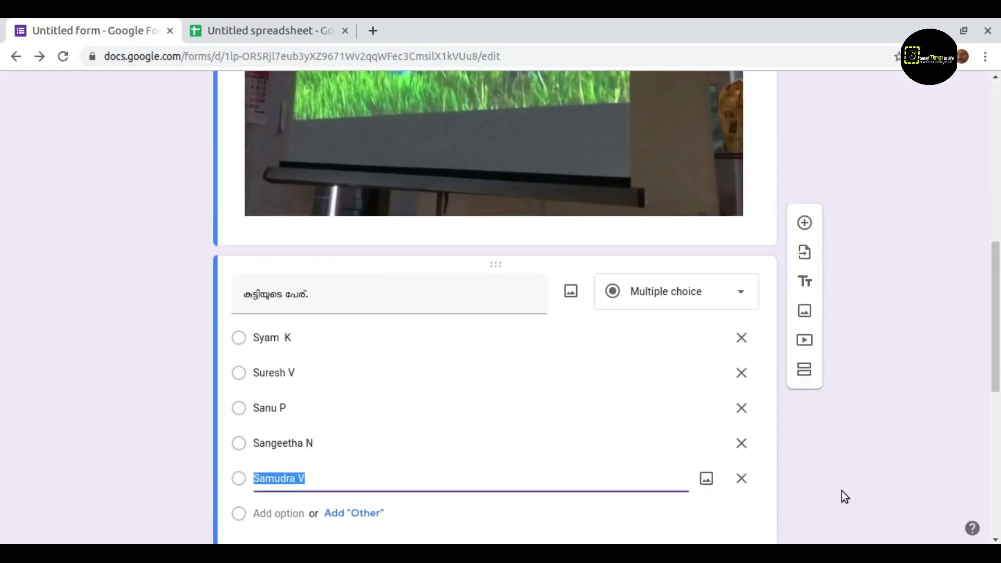